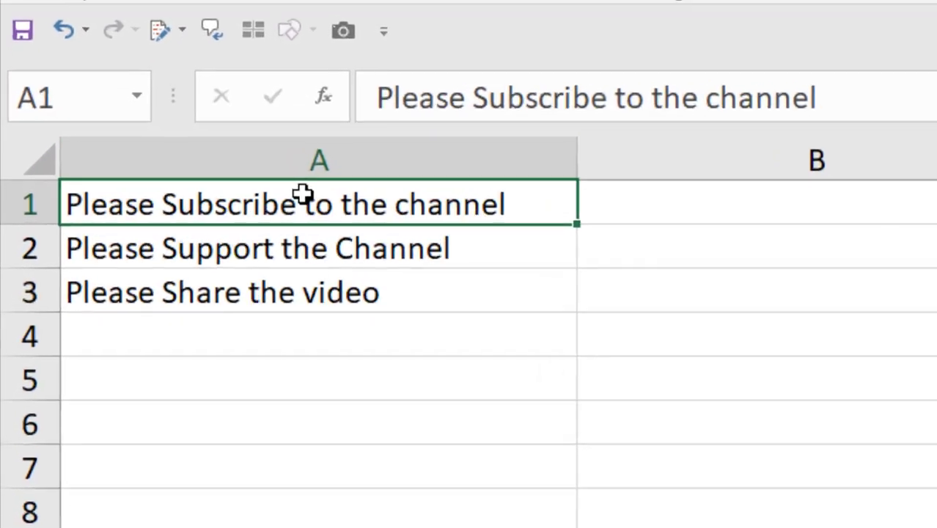
{"action": "left_click_drag", "start_coordinate": [171, 200], "coordinate": [161, 259]}
{"action": "left_click", "coordinate": [234, 200]}
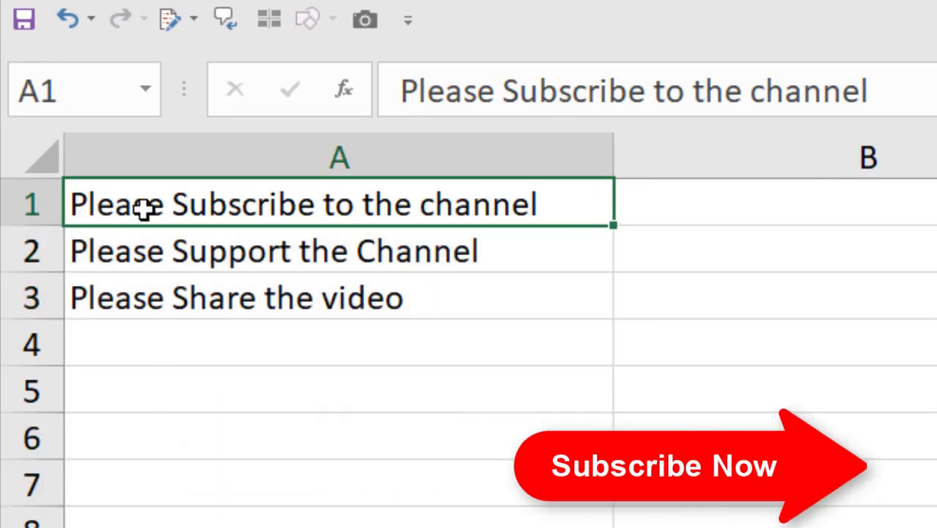
- Begin a formula in cell B1 with =LEFT(A1,5) to take the first five characters of A1
{"action": "left_click", "coordinate": [658, 200]}
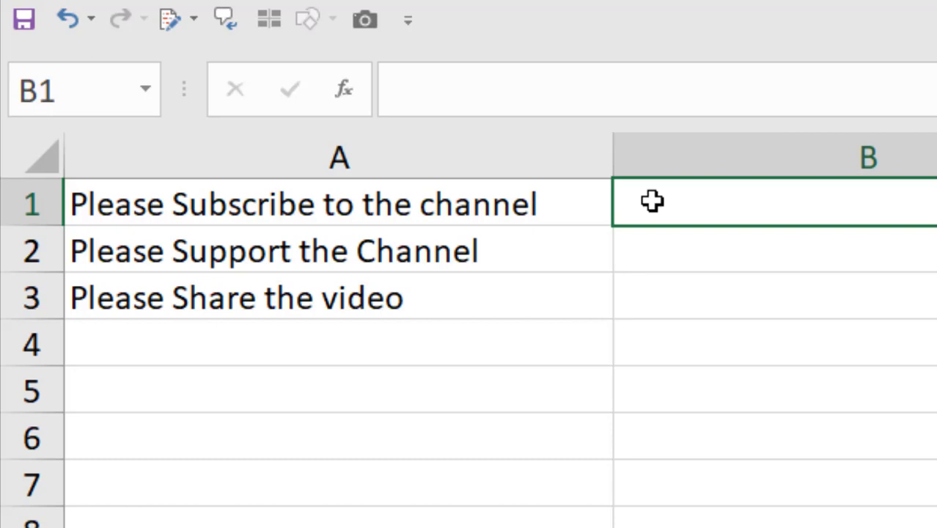
{"action": "double_click", "coordinate": [653, 202]}
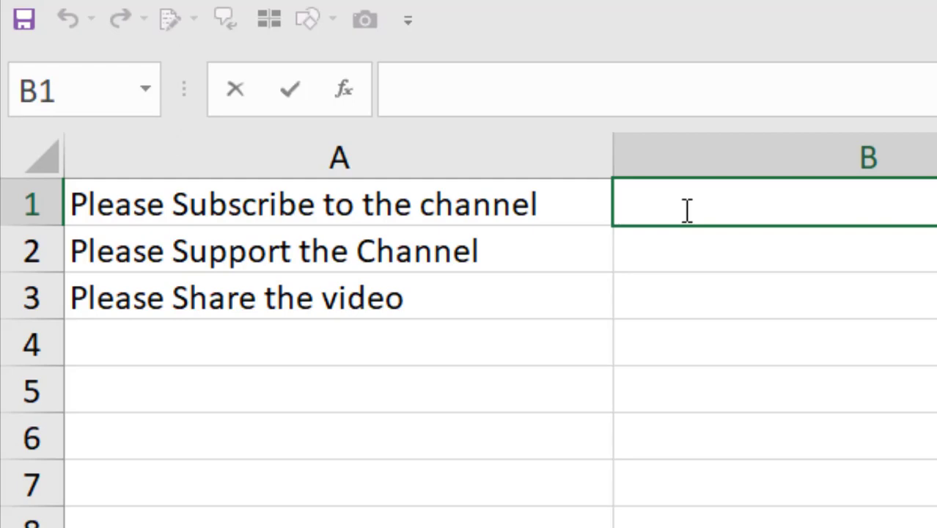
{"action": "type", "text": "="}
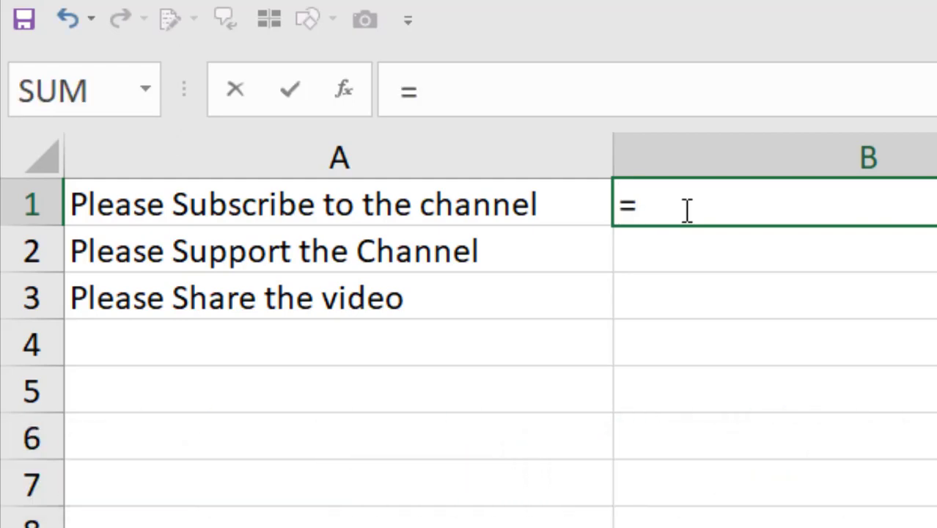
{"action": "type", "text": "LEFt"}
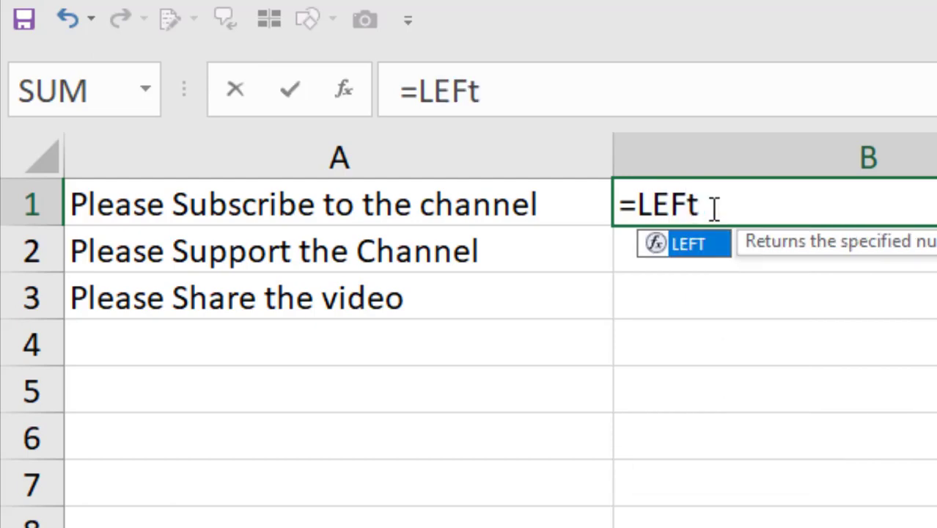
{"action": "double_click", "coordinate": [700, 235]}
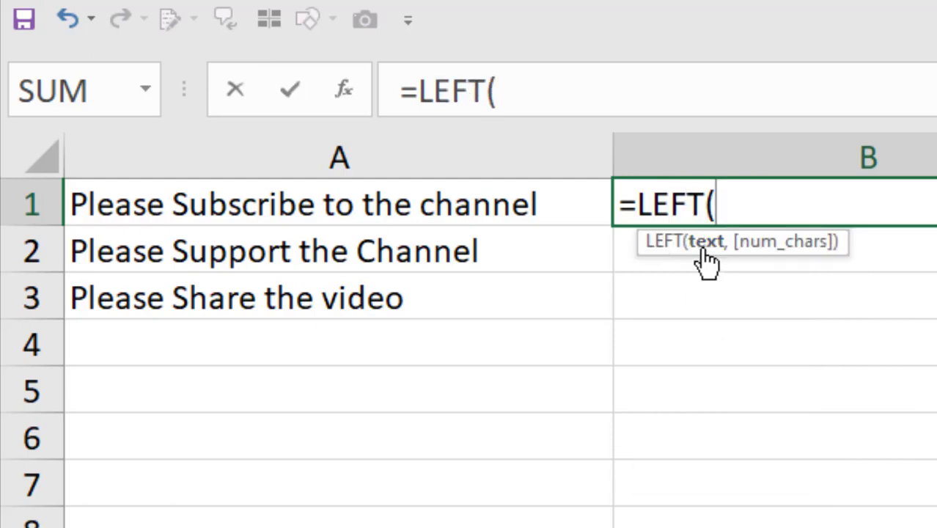
{"action": "left_click", "coordinate": [187, 209]}
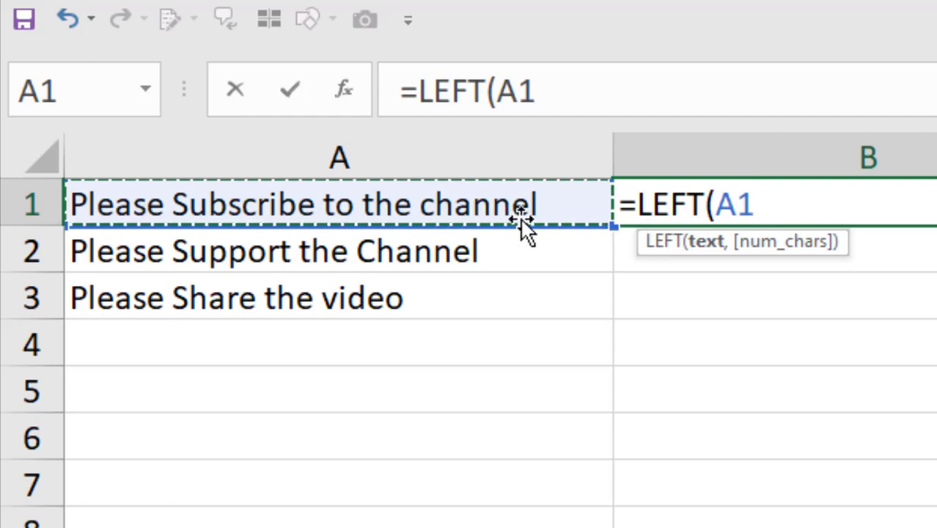
{"action": "type", "text": ")"}
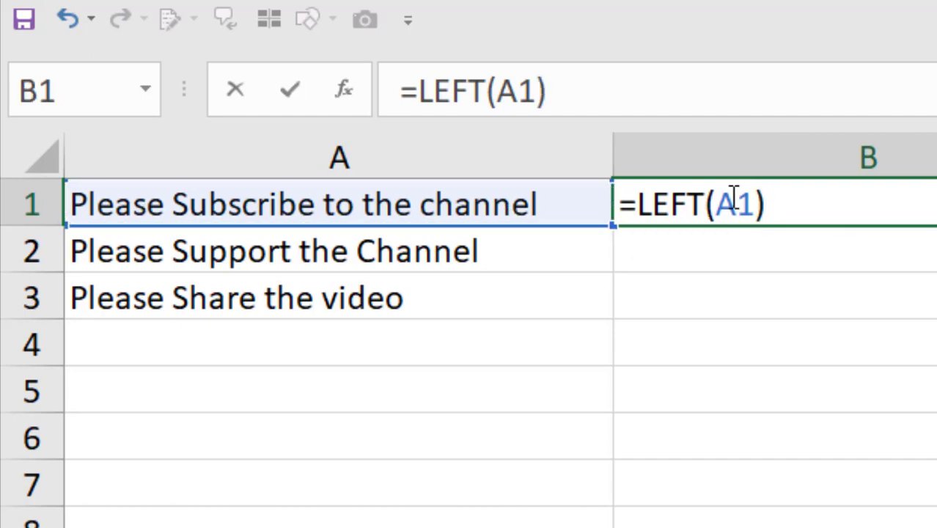
{"action": "key", "text": "BackSpace"}
{"action": "type", "text": ","}
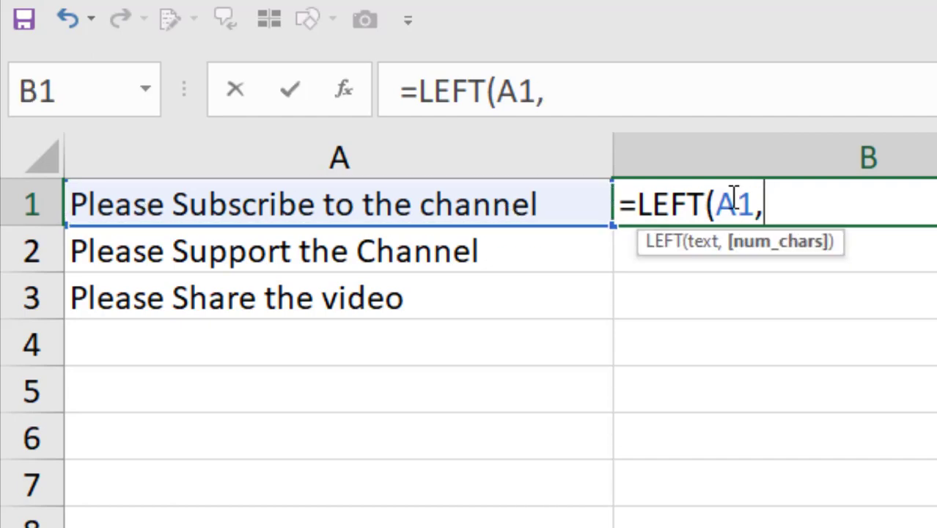
{"action": "type", "text": "5)"}
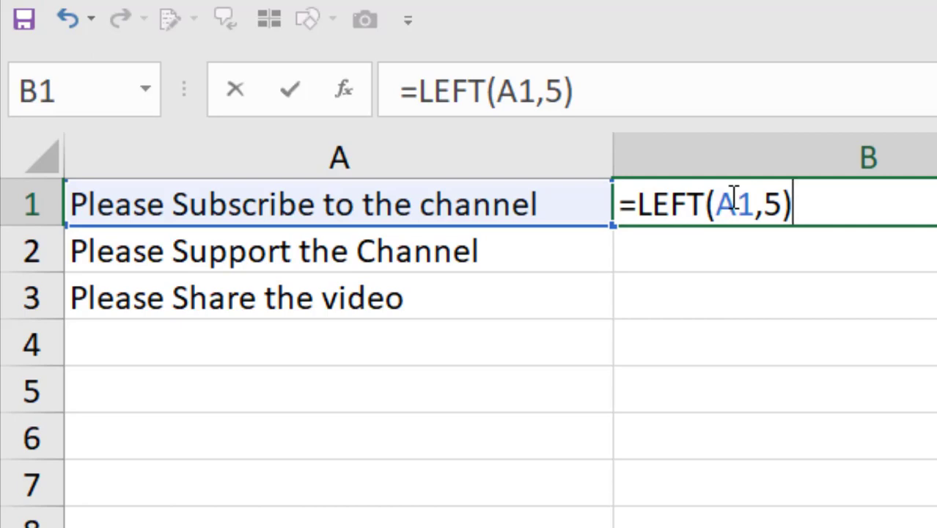
- Append a comma separator and the opening of a RIGHT function on A1 to the B1 formula: &","&RIGHT(A1,
{"action": "type", "text": "&"}
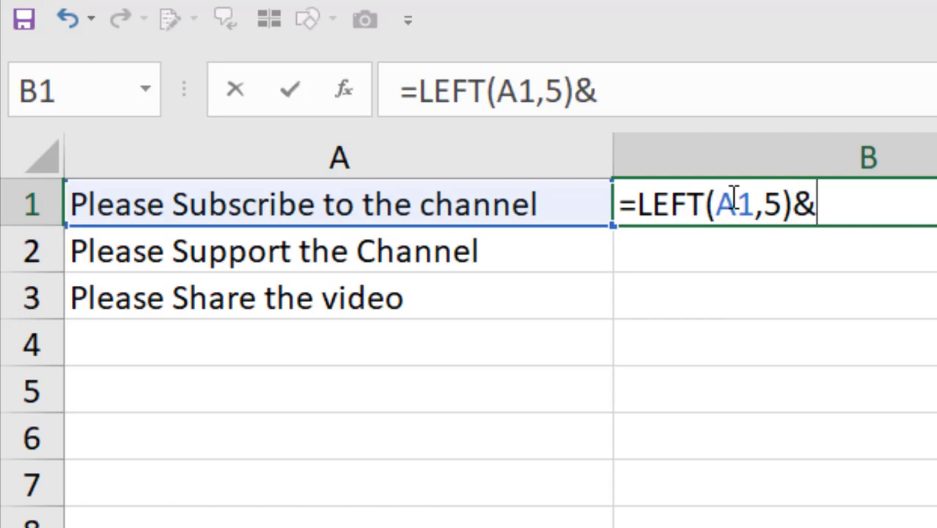
{"action": "type", "text": "'"}
{"action": "type", "text": ",\""}
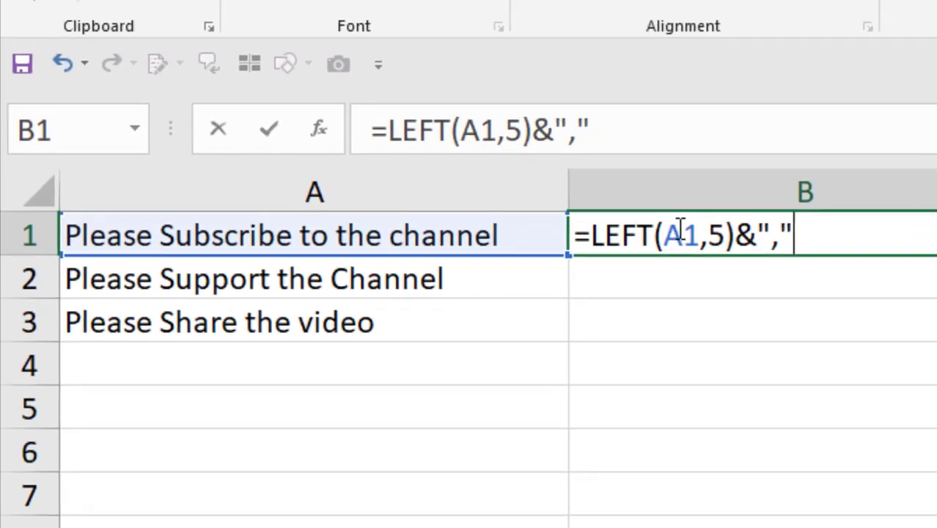
{"action": "type", "text": "&"}
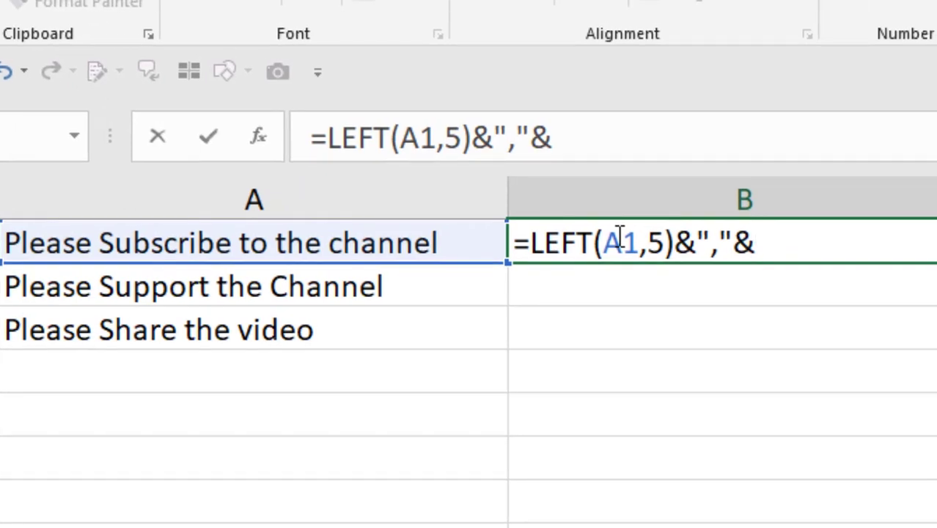
{"action": "type", "text": "Righ"}
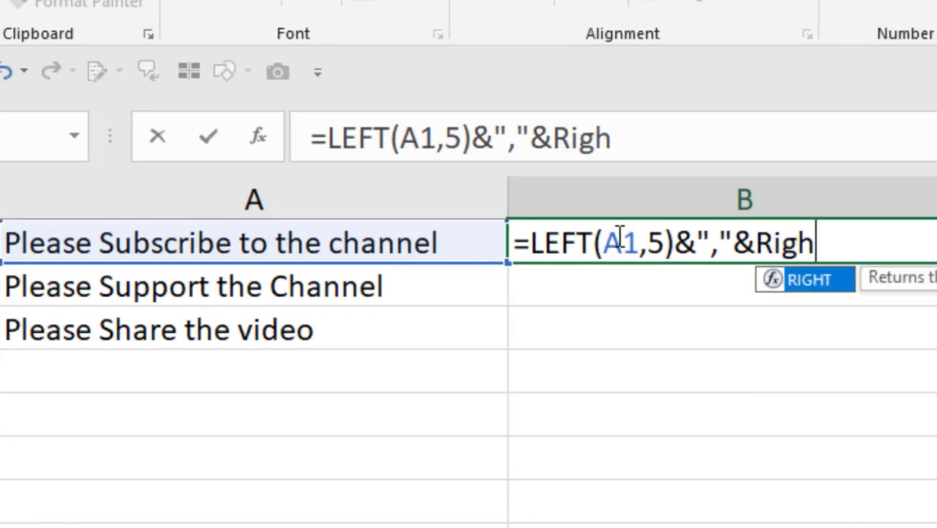
{"action": "double_click", "coordinate": [801, 283]}
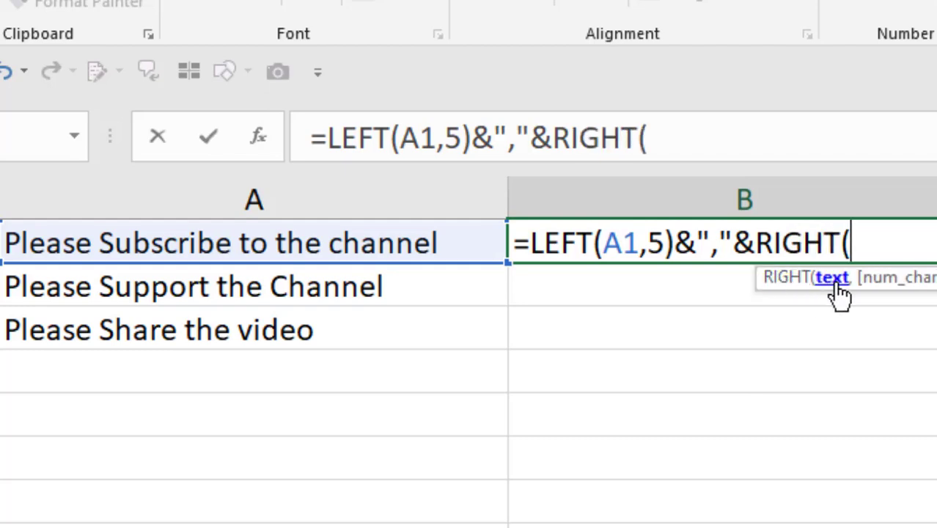
{"action": "left_click", "coordinate": [204, 258]}
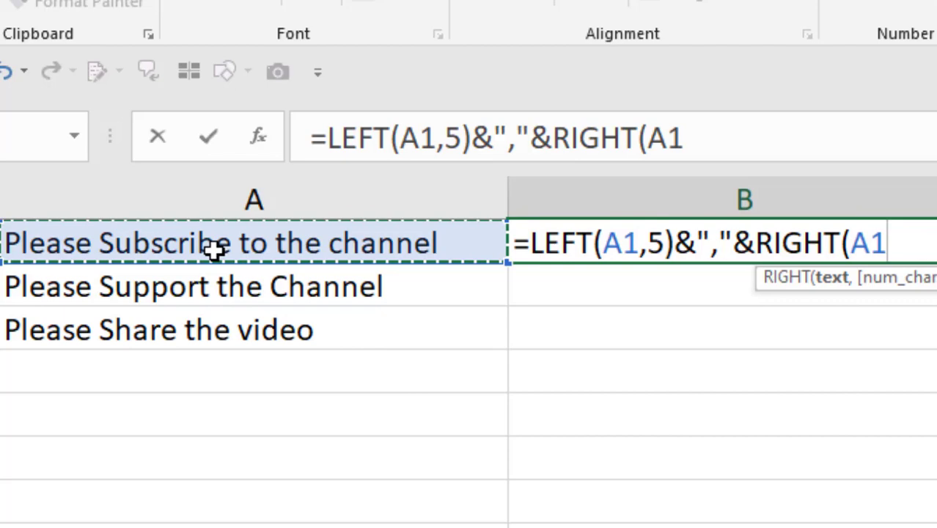
{"action": "type", "text": ","}
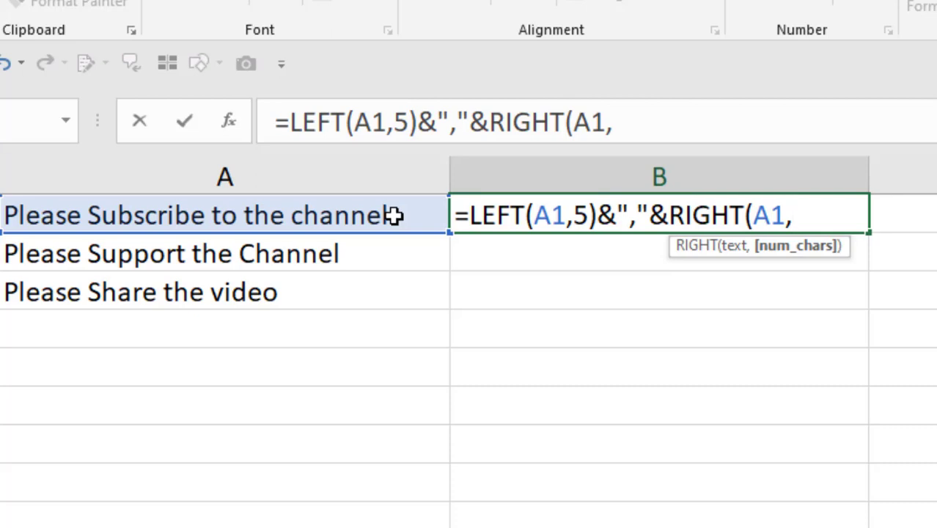
- Complete the RIGHT function's character count in B1 with LEN(A1)-5 and enter the formula
{"action": "type", "text": "LEN"}
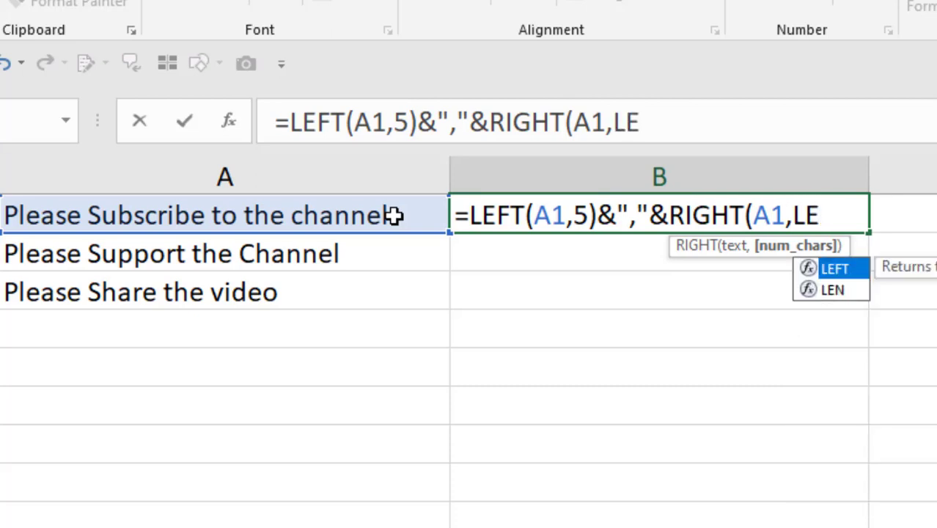
{"action": "double_click", "coordinate": [836, 269]}
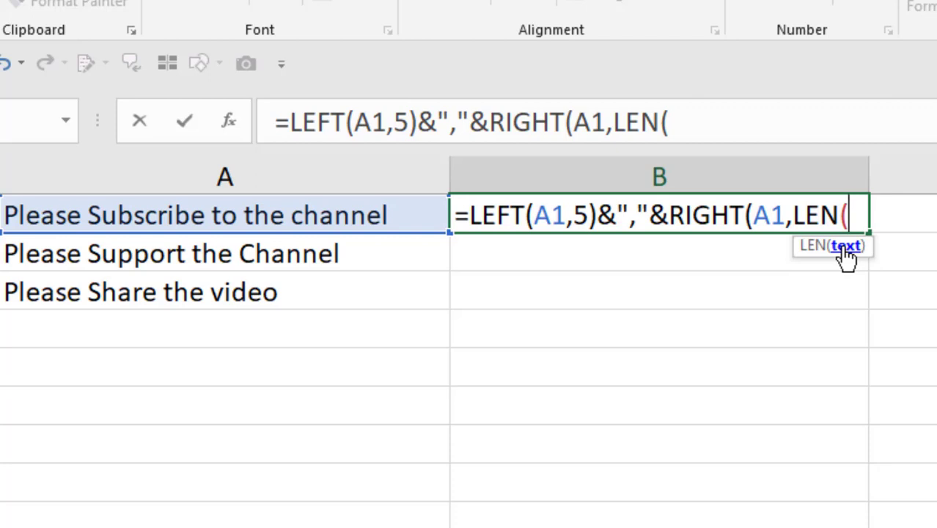
{"action": "left_click", "coordinate": [397, 216]}
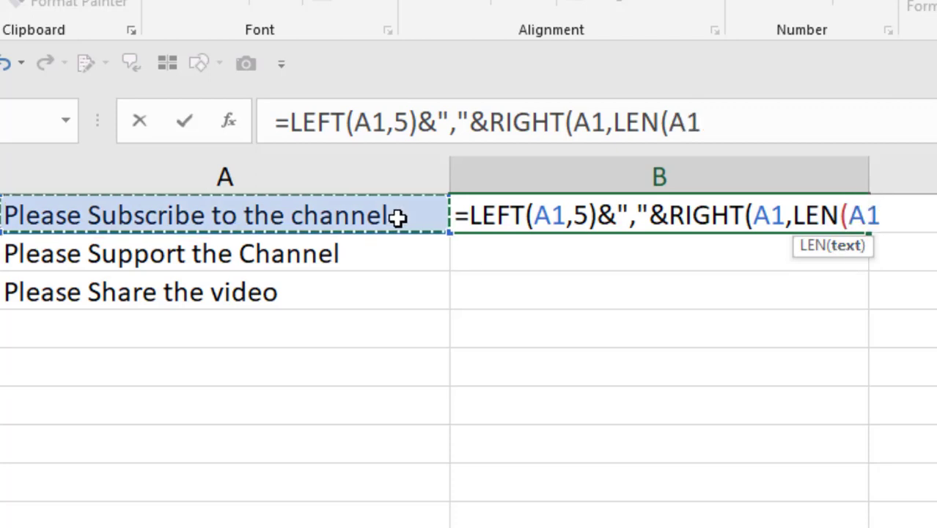
{"action": "type", "text": ")"}
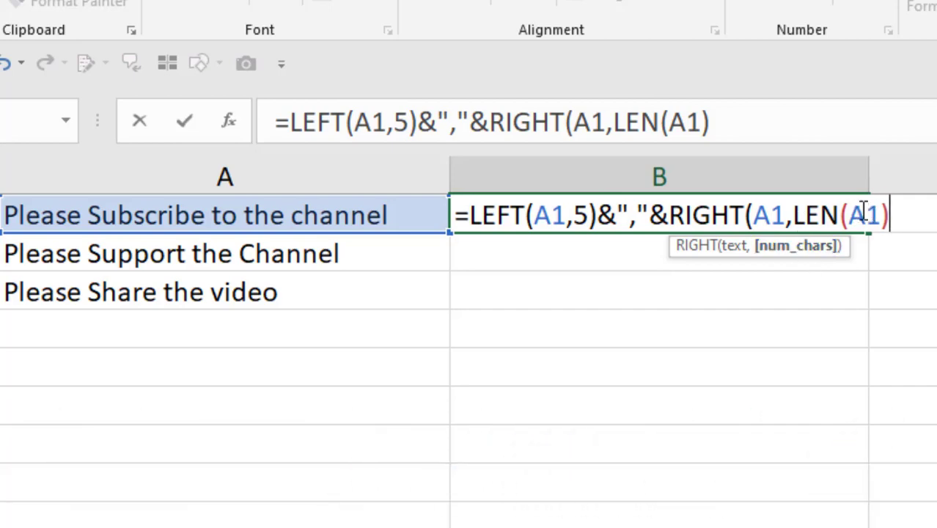
{"action": "type", "text": "-5"}
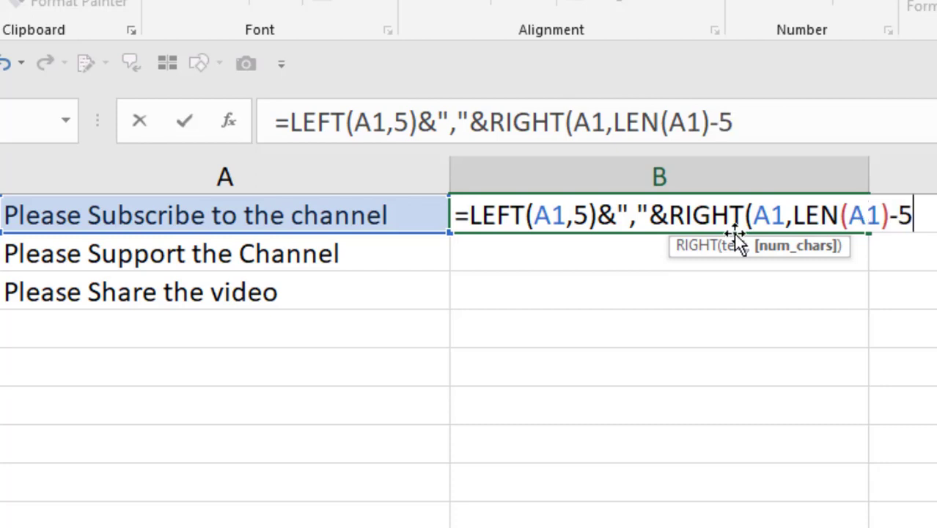
{"action": "type", "text": ")"}
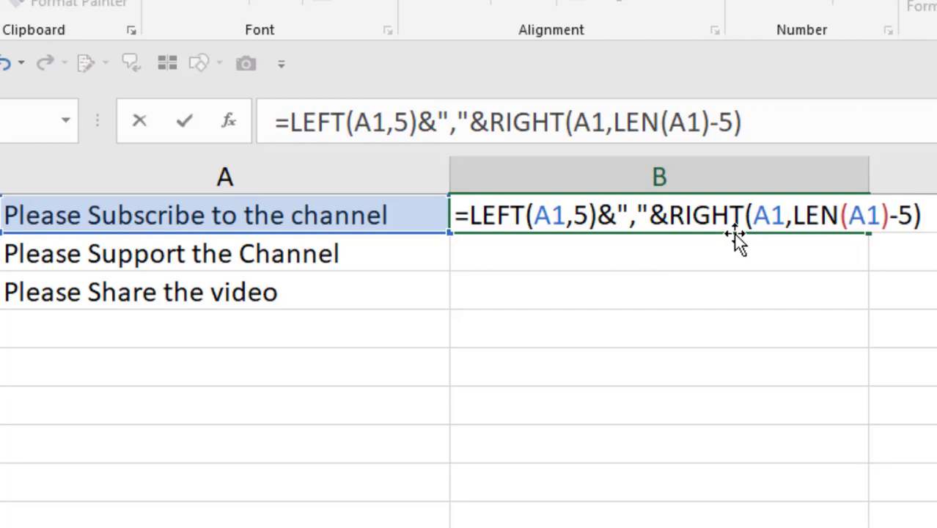
{"action": "key", "text": "Return"}
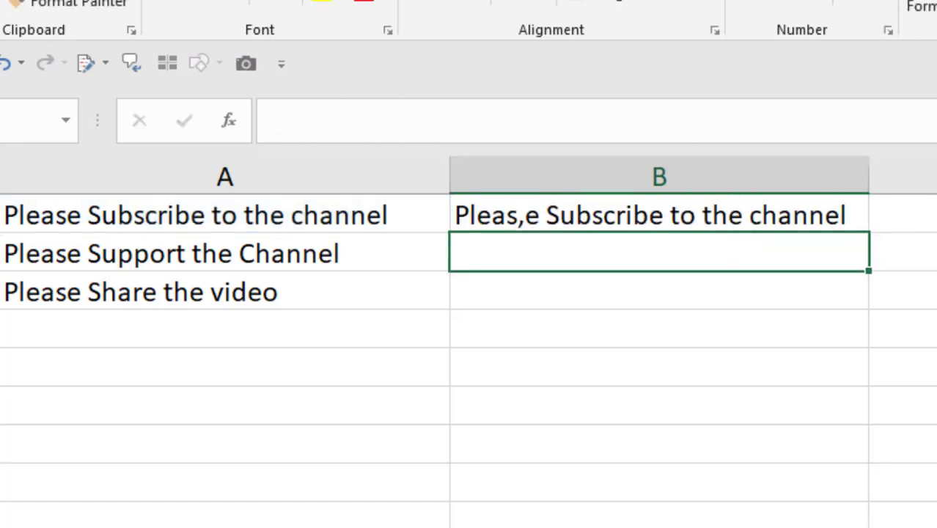
- Fill the formula from B1 down to B3
{"action": "left_click", "coordinate": [270, 223]}
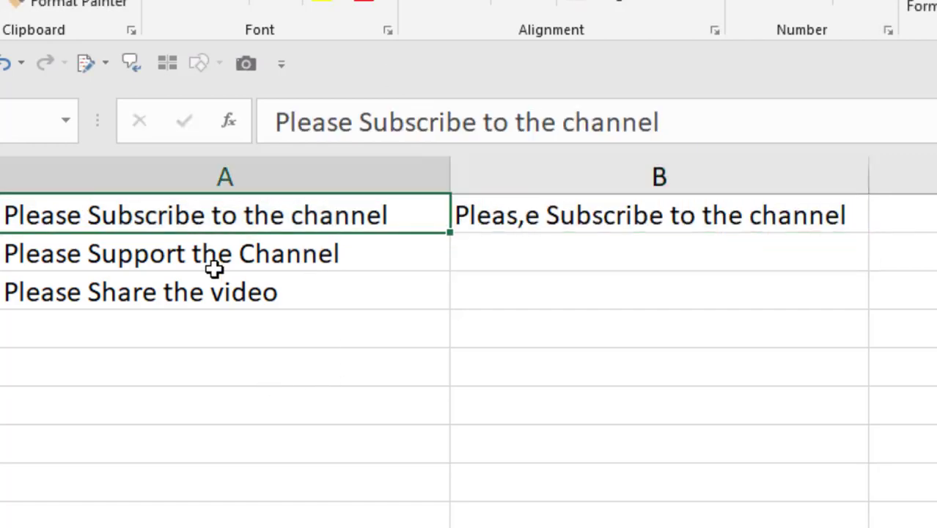
{"action": "left_click", "coordinate": [518, 229]}
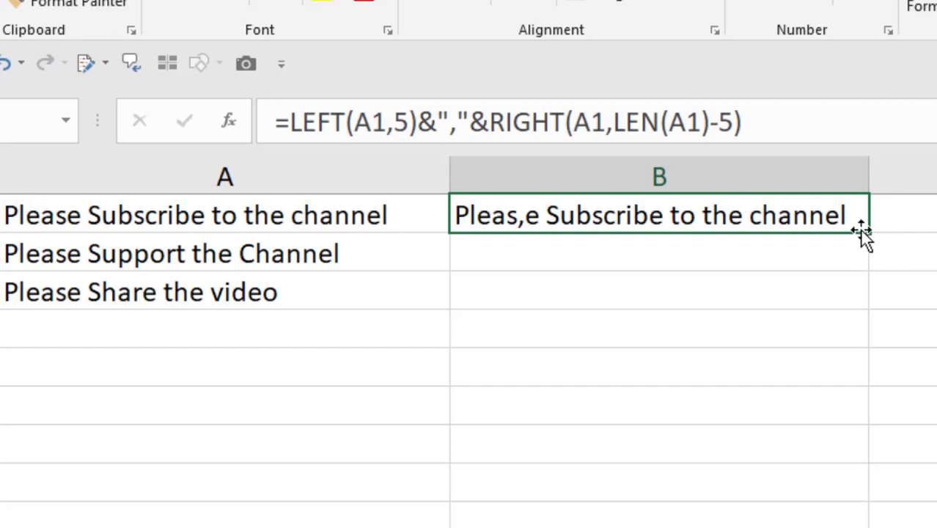
{"action": "left_click_drag", "start_coordinate": [867, 233], "coordinate": [846, 312]}
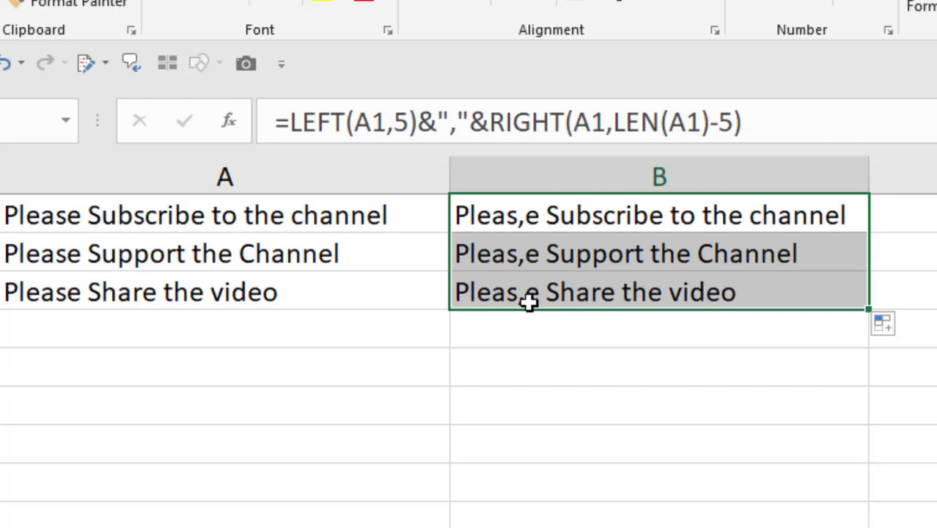
- Change both character counts in the B1 formula from 5 to 6 and copy the corrected formula down to B3
{"action": "double_click", "coordinate": [551, 215]}
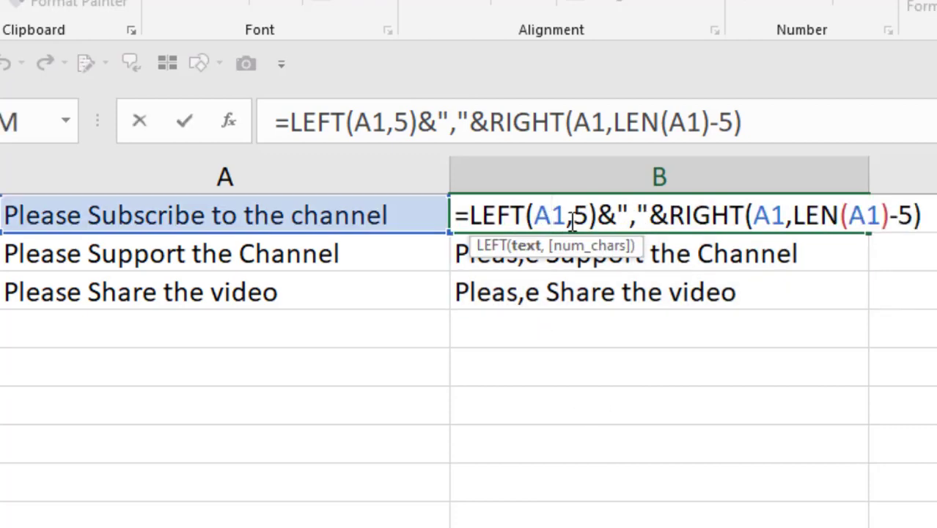
{"action": "double_click", "coordinate": [581, 215]}
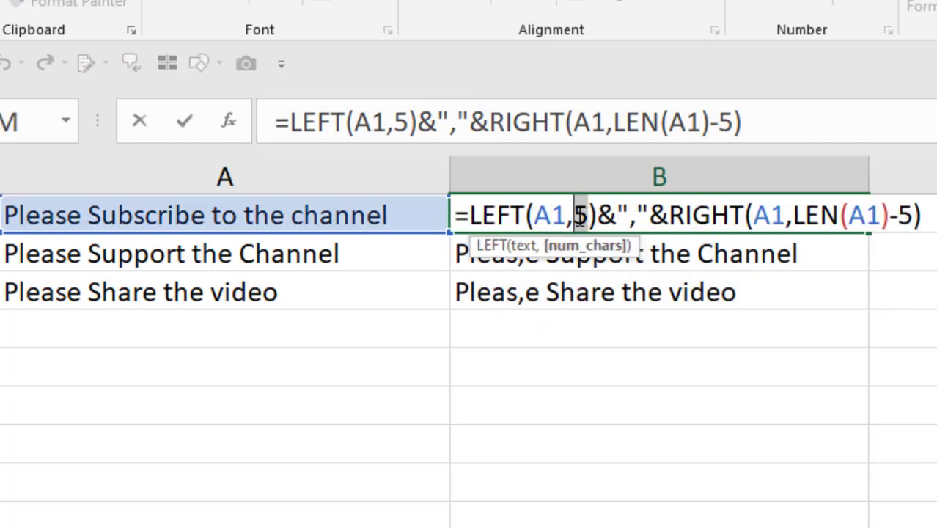
{"action": "type", "text": "6"}
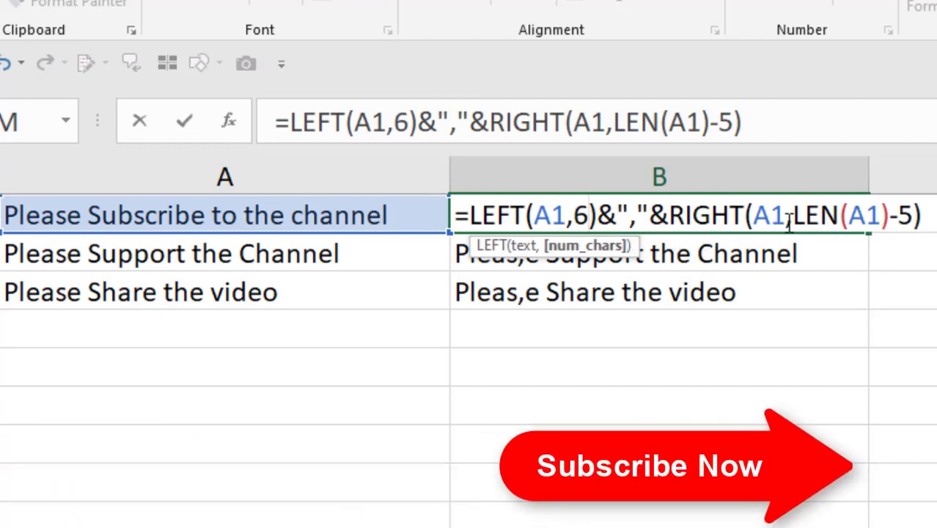
{"action": "double_click", "coordinate": [906, 215]}
{"action": "type", "text": "6"}
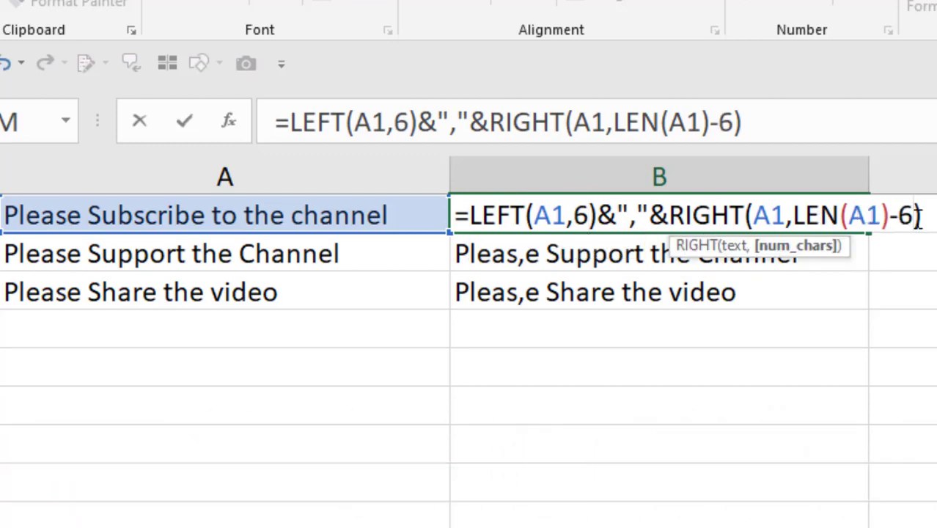
{"action": "key", "text": "Return"}
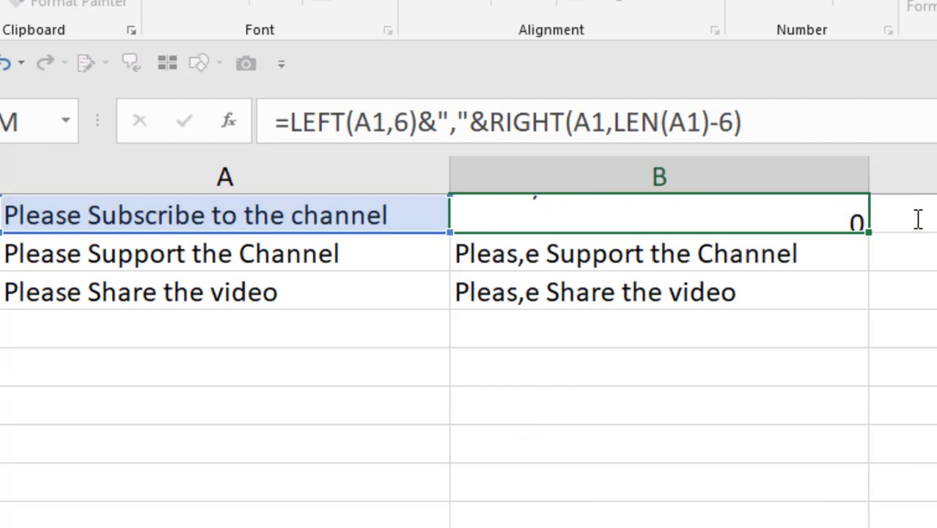
{"action": "left_click", "coordinate": [539, 215]}
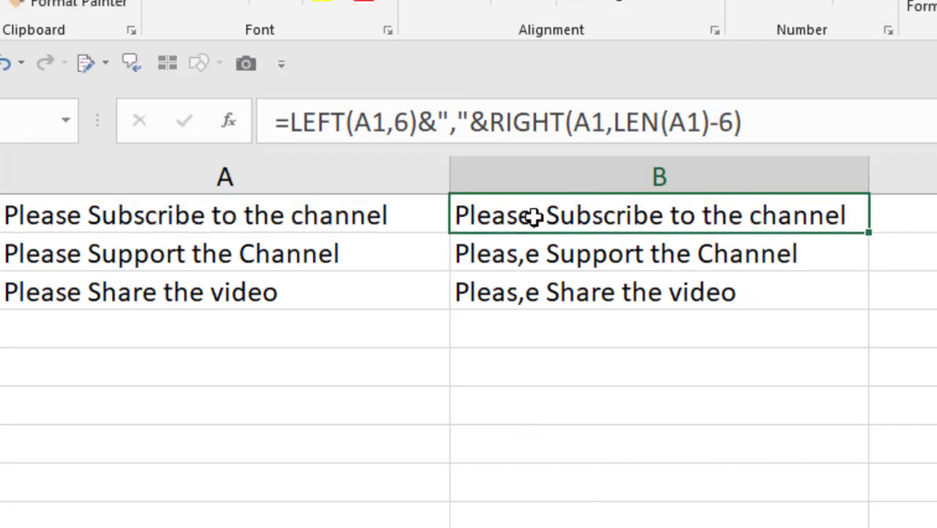
{"action": "left_click_drag", "start_coordinate": [866, 232], "coordinate": [847, 303]}
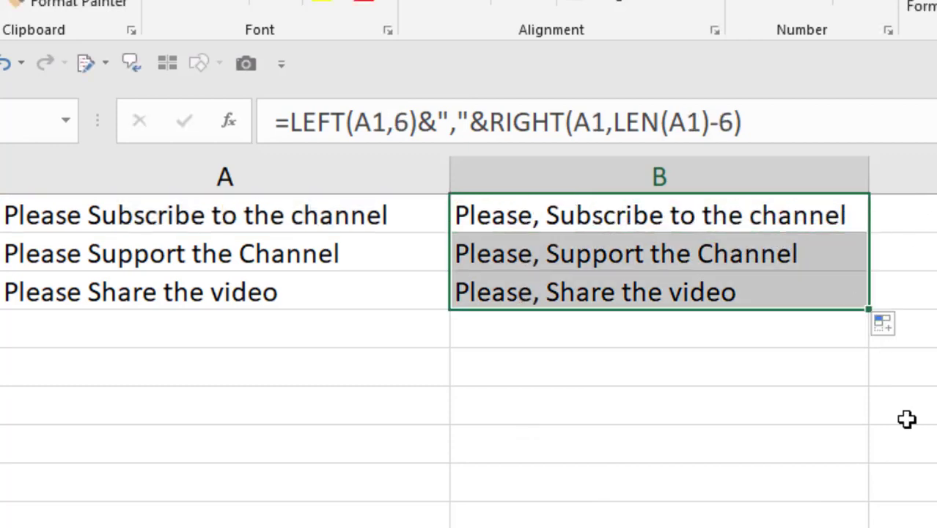